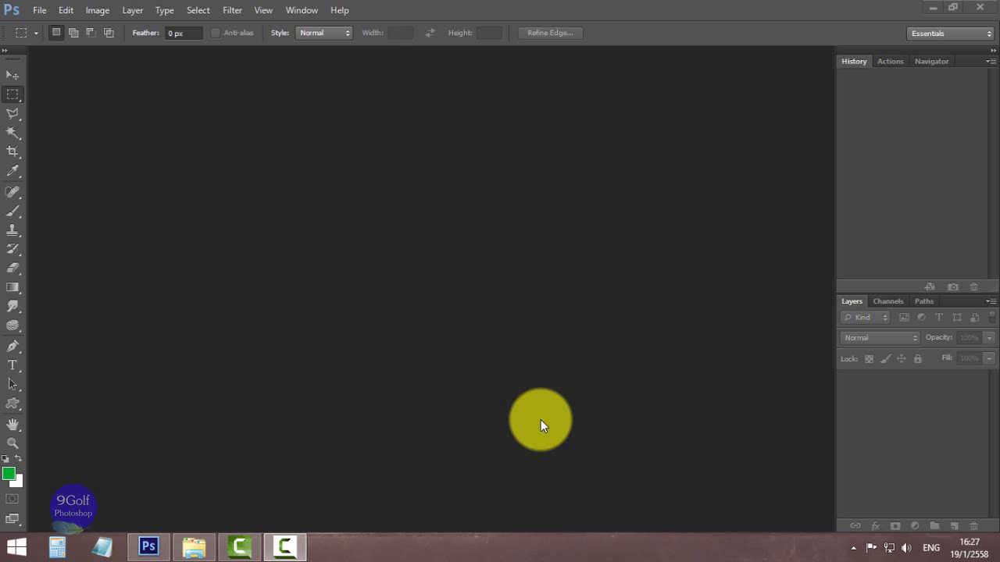
Step: Open the portrait photo S04-113.jpg from the File menu
click(38, 11)
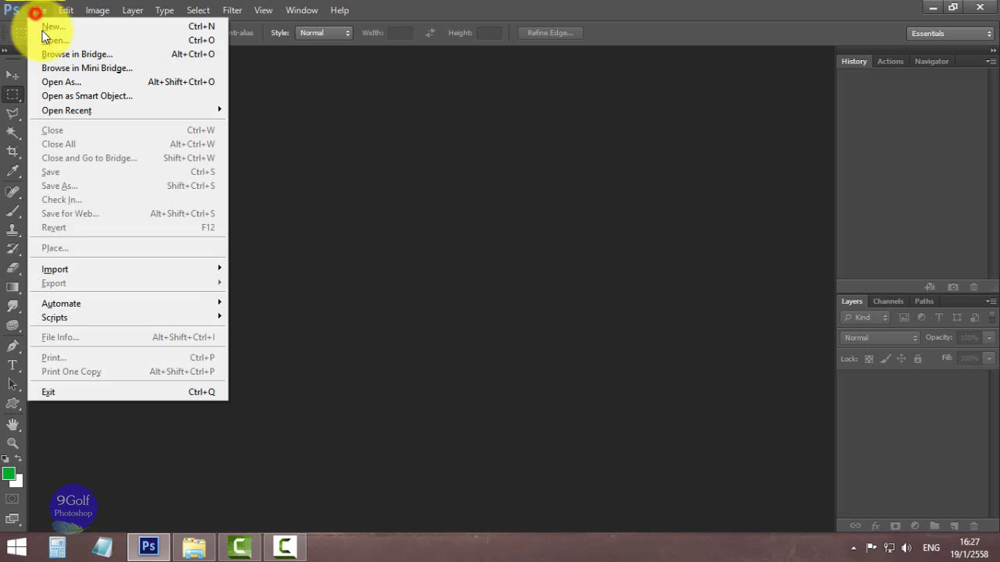
click(48, 39)
click(252, 134)
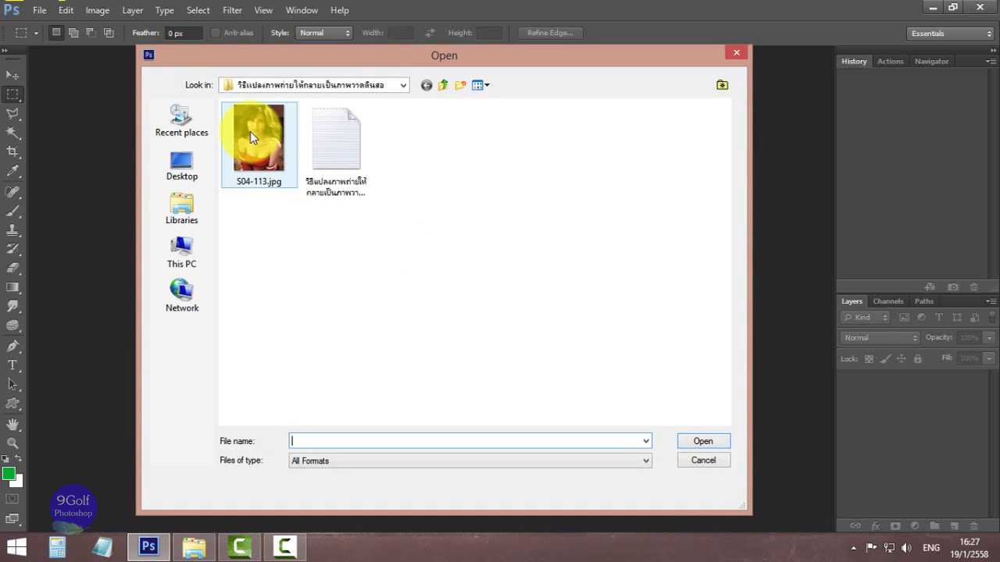
click(700, 441)
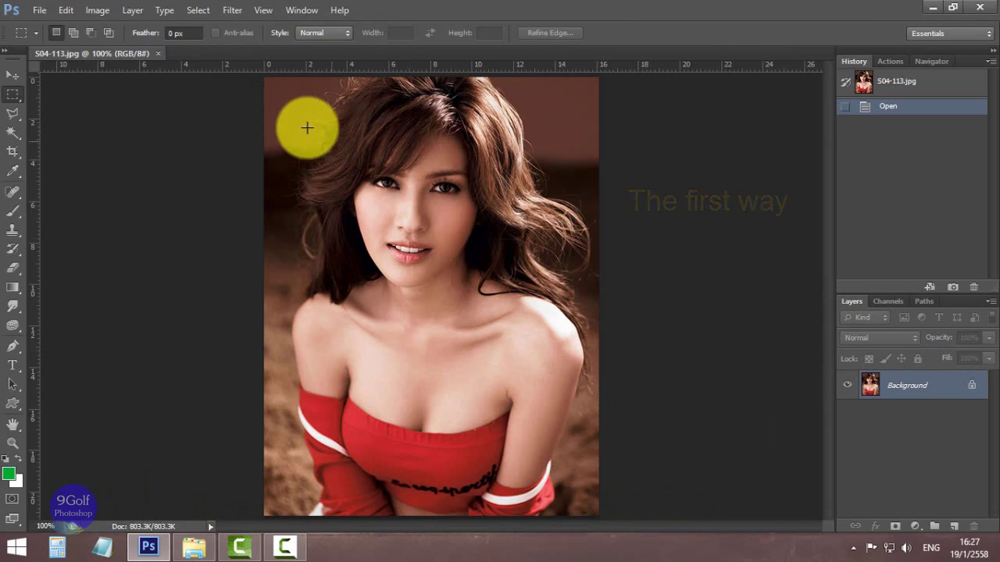
click(134, 11)
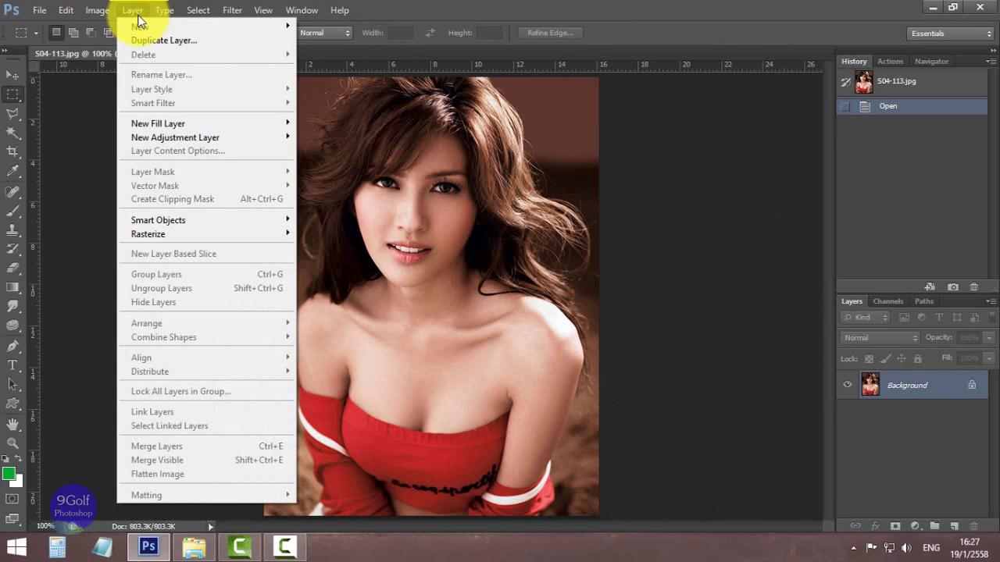
click(145, 39)
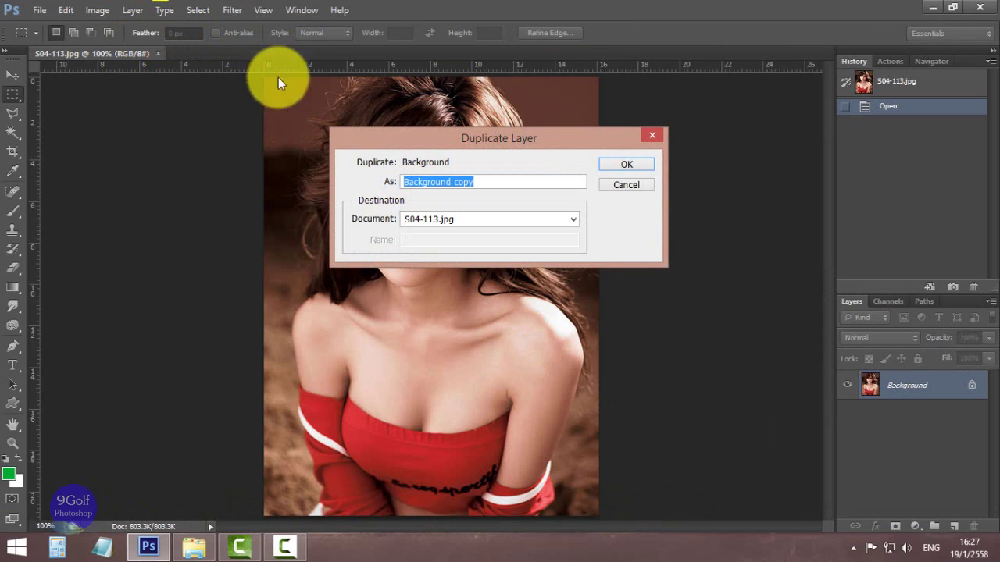
click(628, 165)
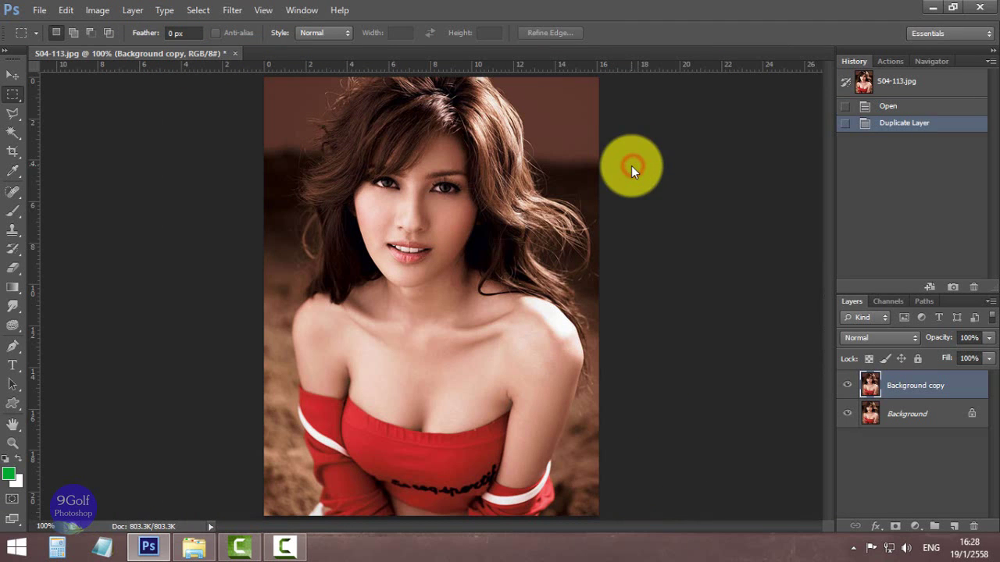
click(974, 528)
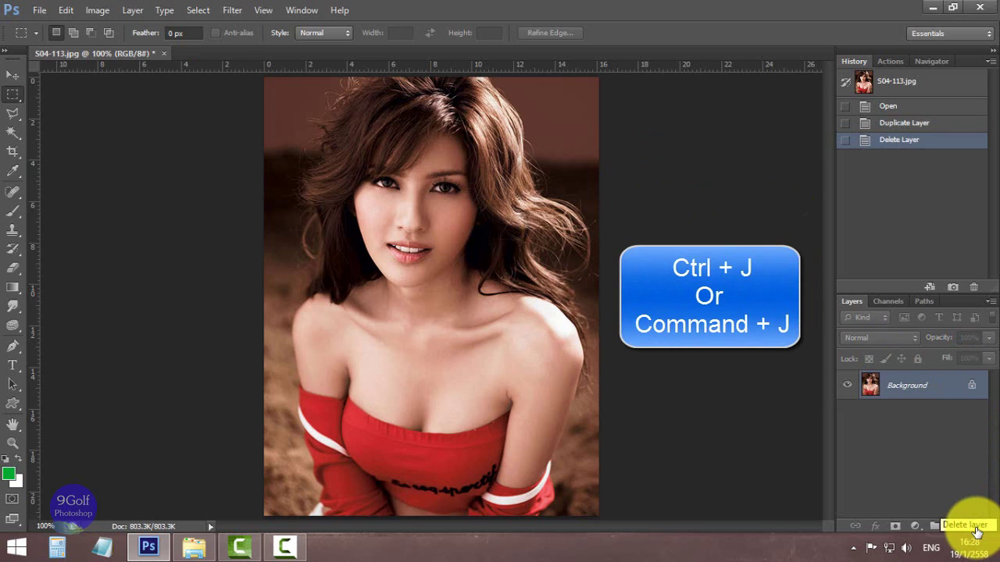
key(ctrl+j)
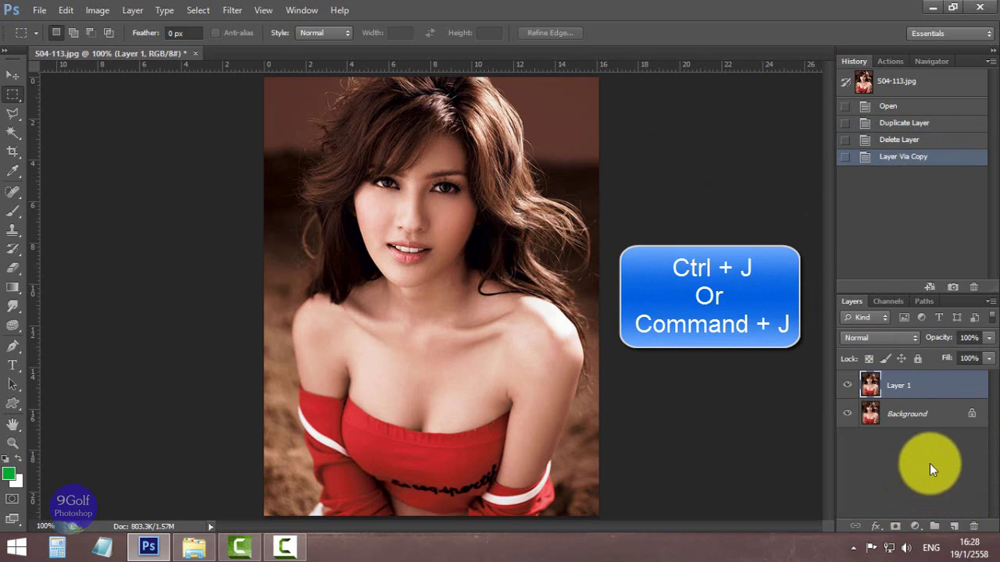
click(972, 528)
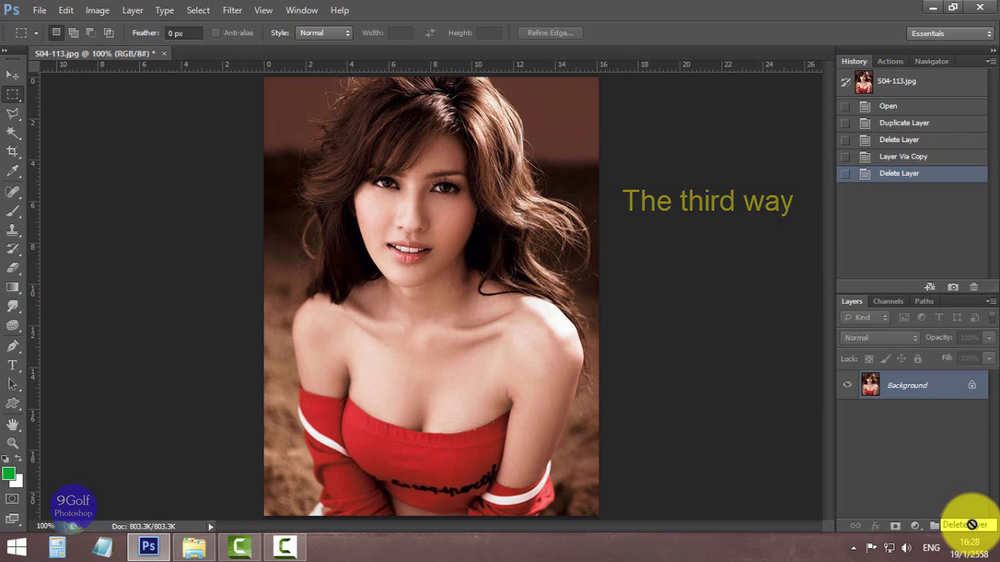
Step: Duplicate Background via Duplicate Layer, delete that copy, then recreate Background copy by dragging onto the new-layer button
right_click(947, 396)
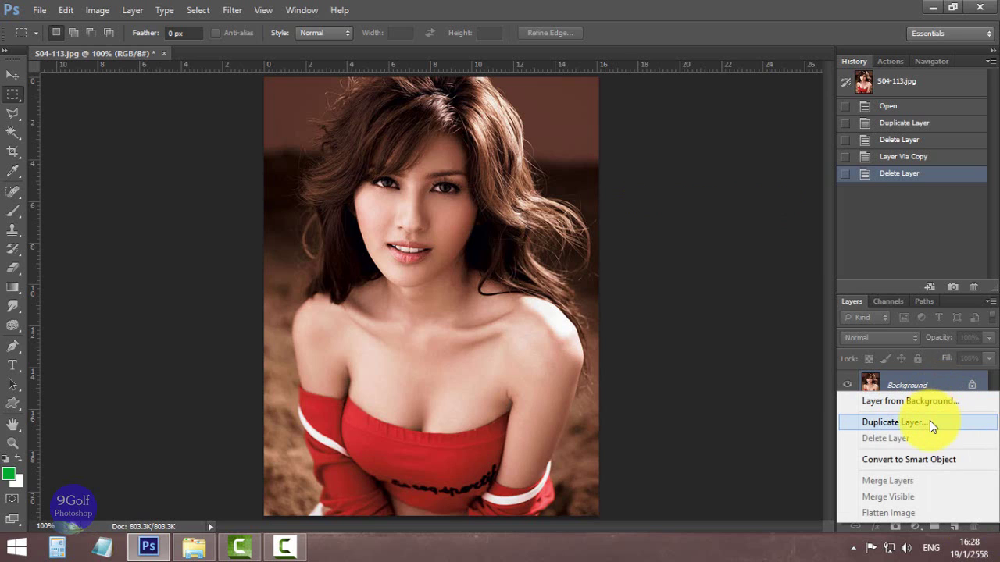
click(930, 421)
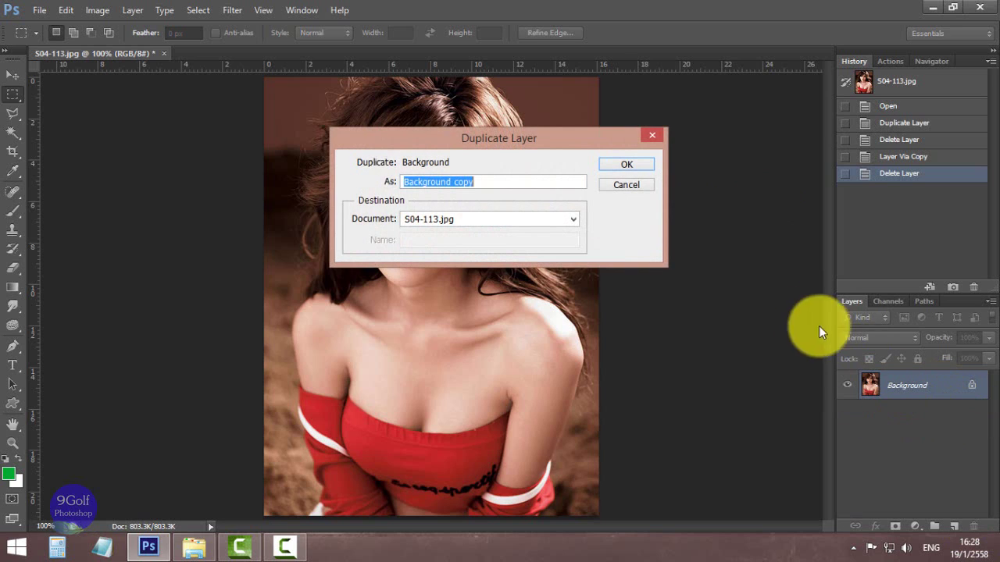
click(642, 163)
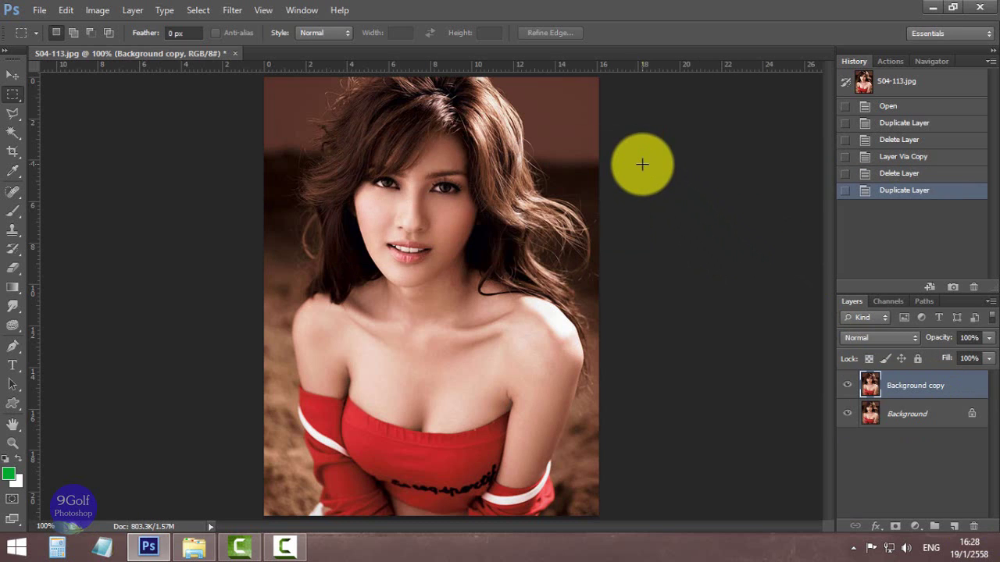
click(973, 527)
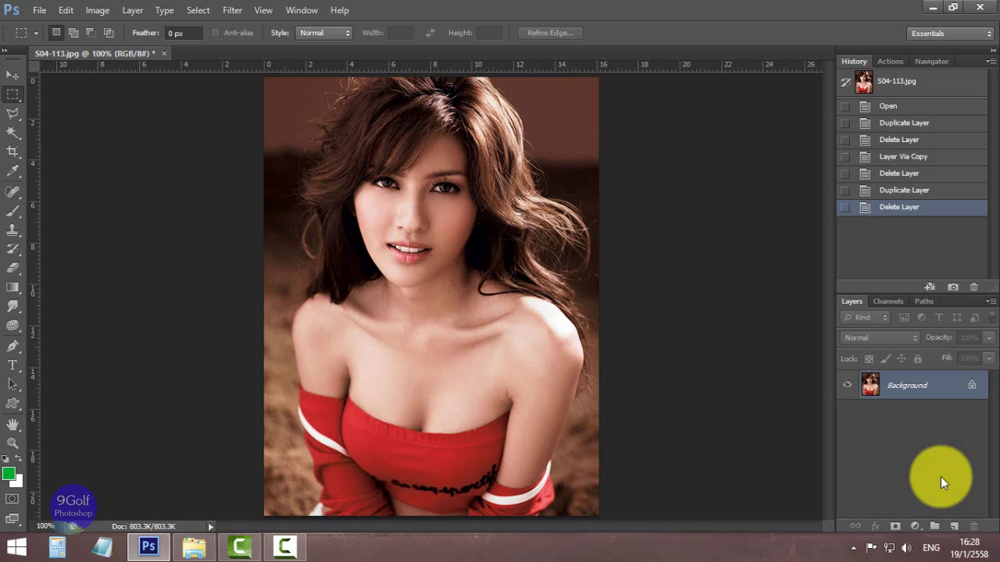
click(956, 530)
mouse_move(956, 530)
mouse_down()
mouse_move(922, 384)
mouse_move(955, 487)
mouse_move(953, 528)
mouse_up()
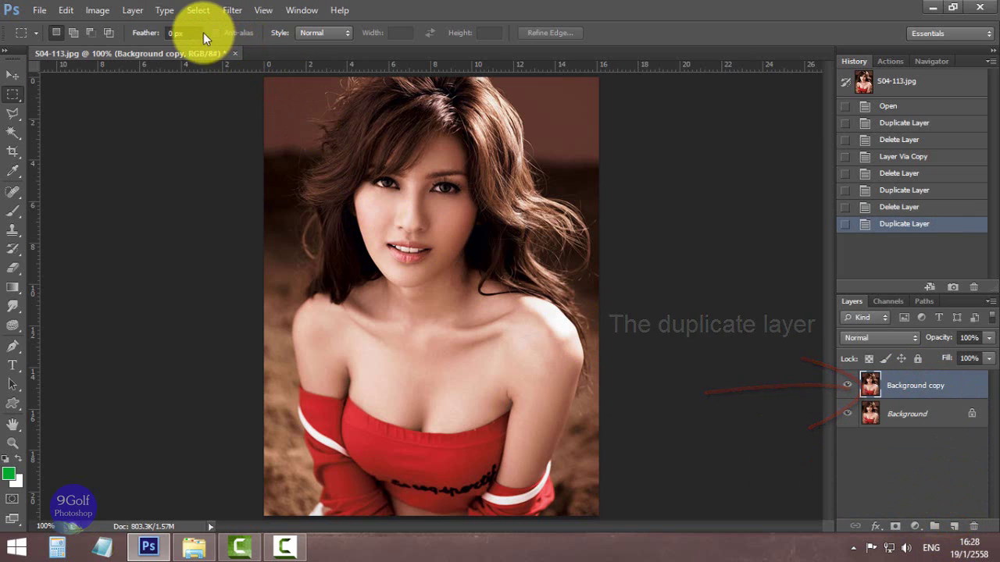
Step: Invert the Background copy layer and set its blend mode to Color Dodge
click(103, 11)
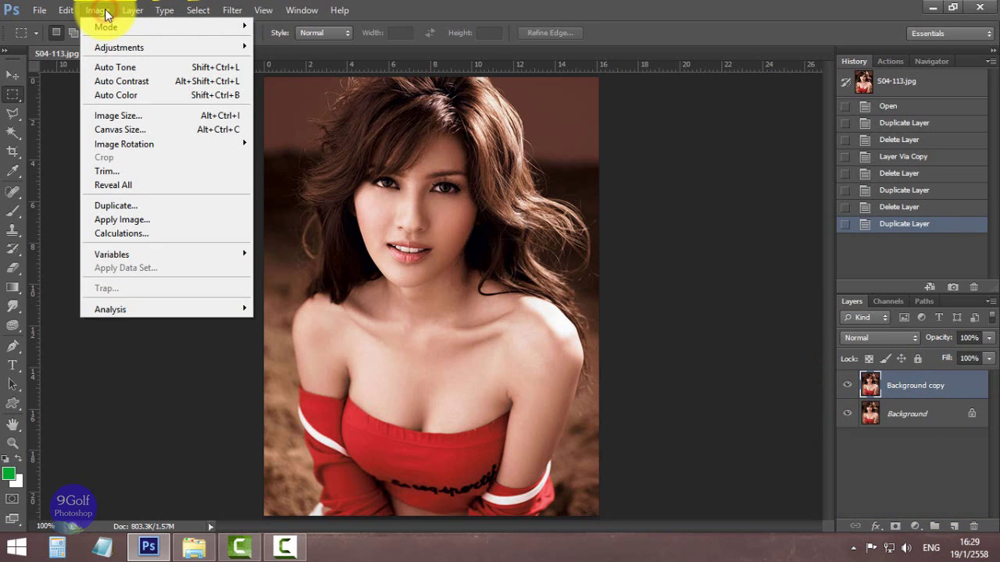
mouse_move(114, 48)
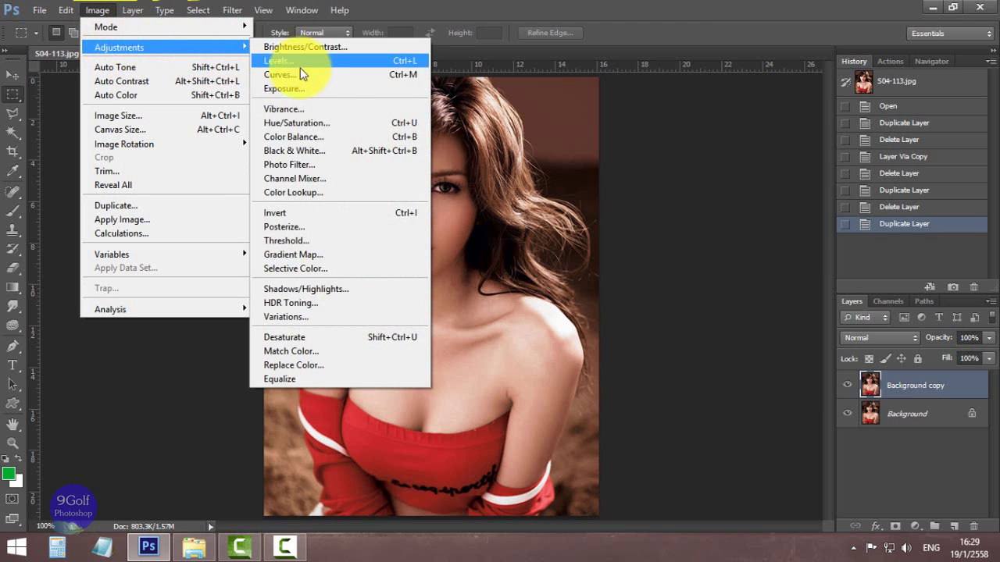
click(308, 216)
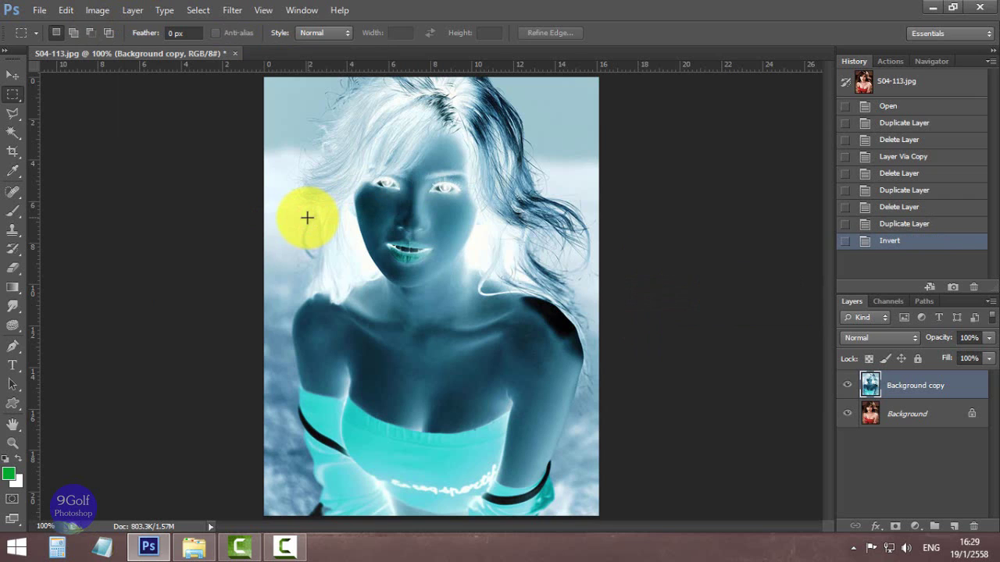
click(876, 339)
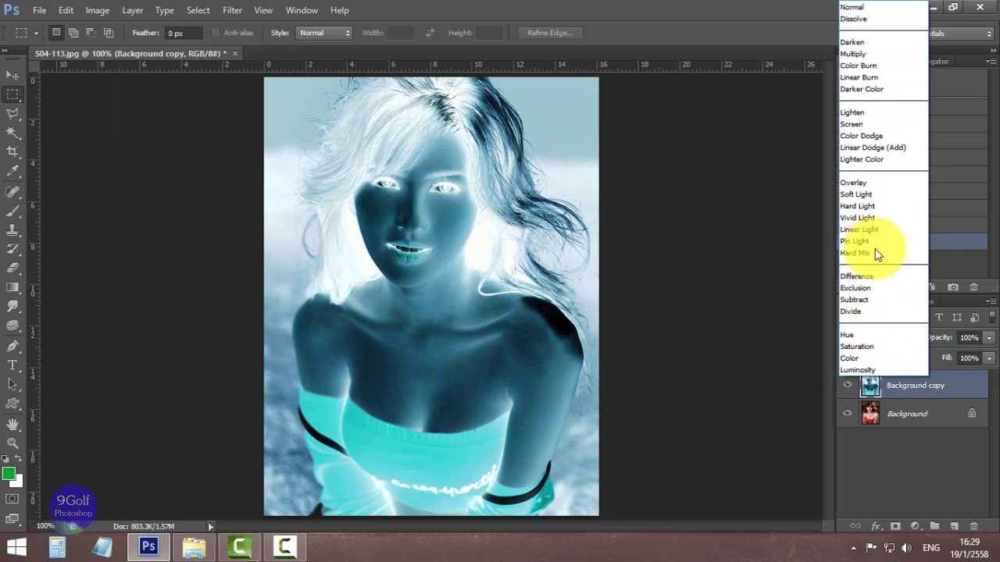
click(871, 137)
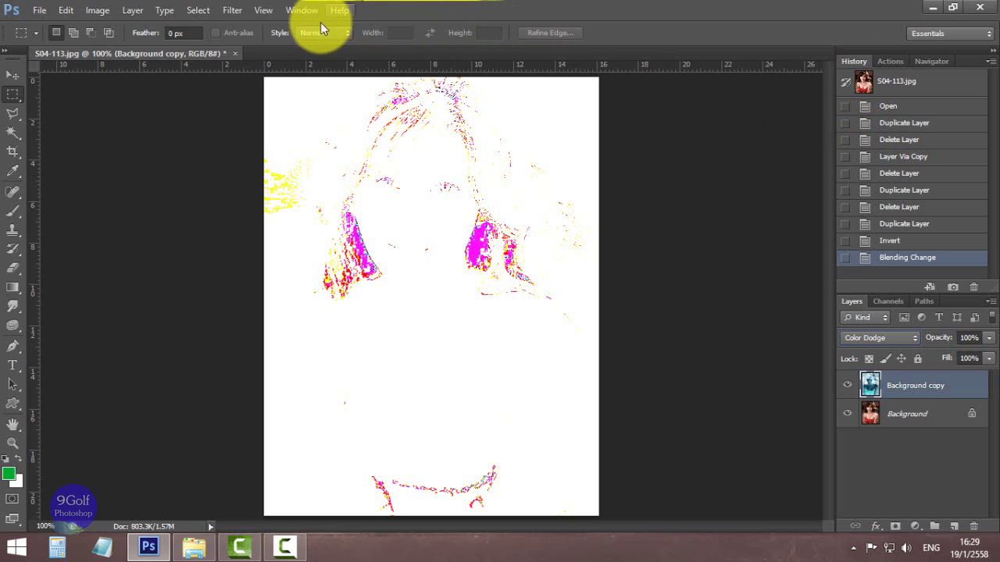
Step: Apply a Gaussian Blur with a 0.7-pixel radius to the Background copy layer
click(237, 12)
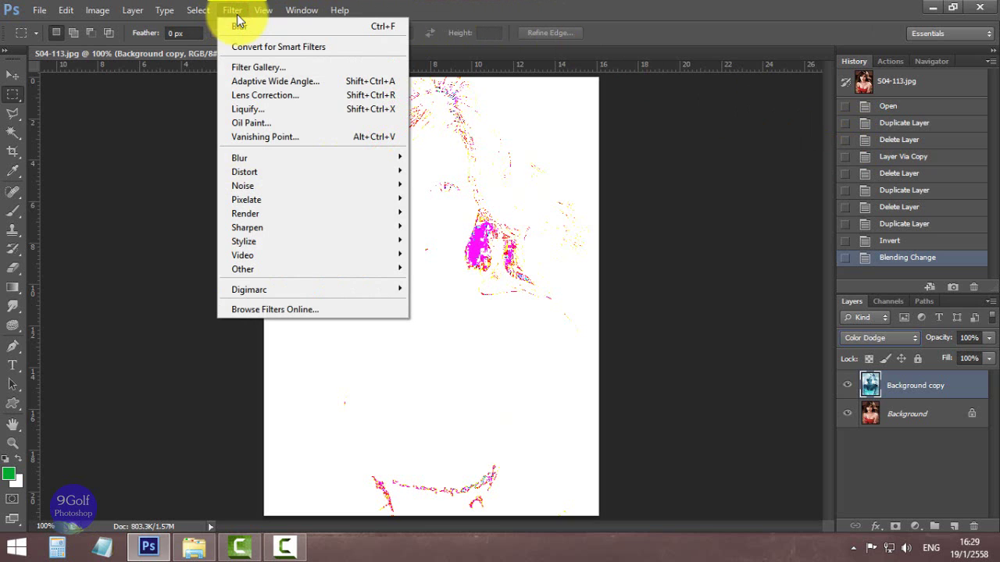
mouse_move(289, 164)
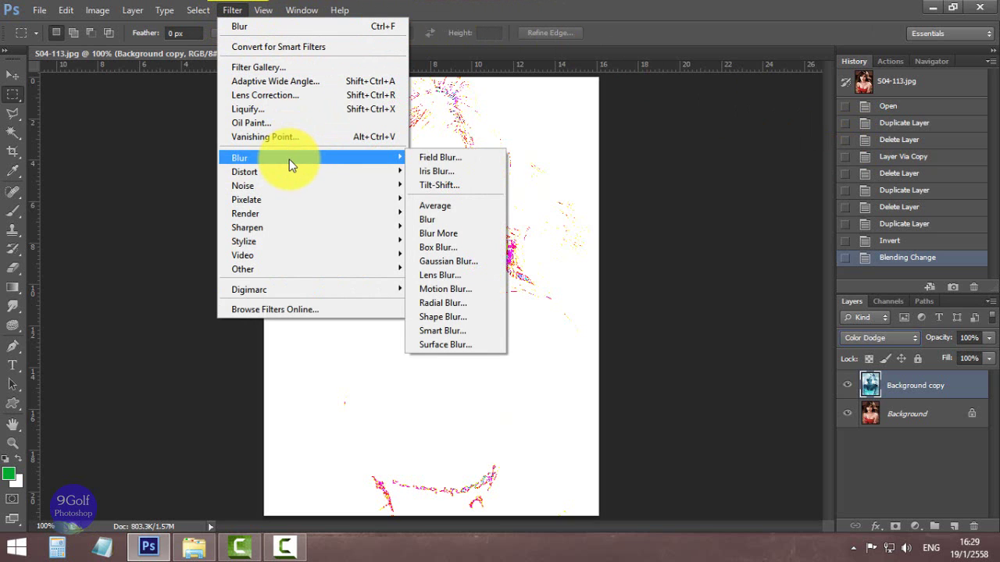
click(460, 263)
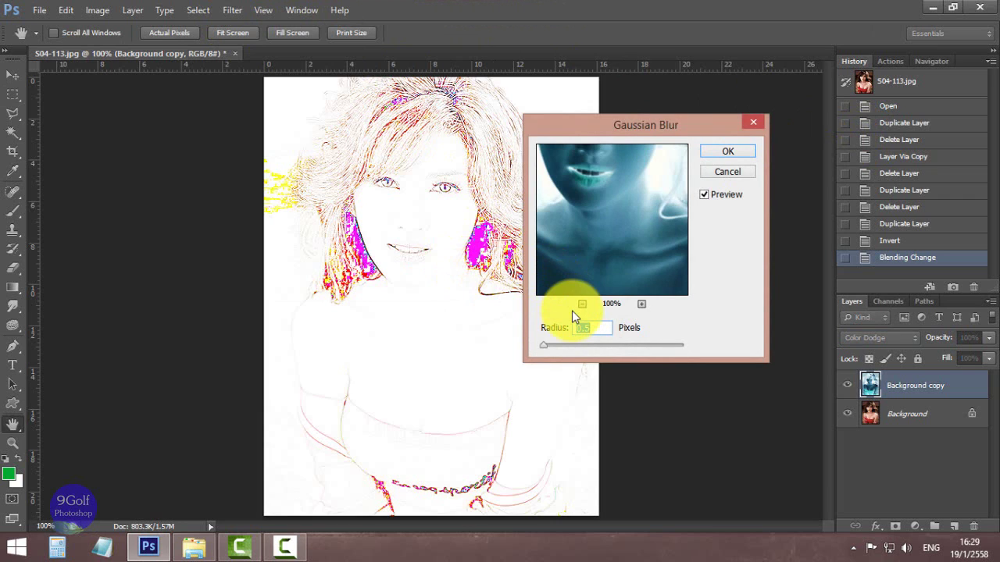
drag(544, 345, 544, 344)
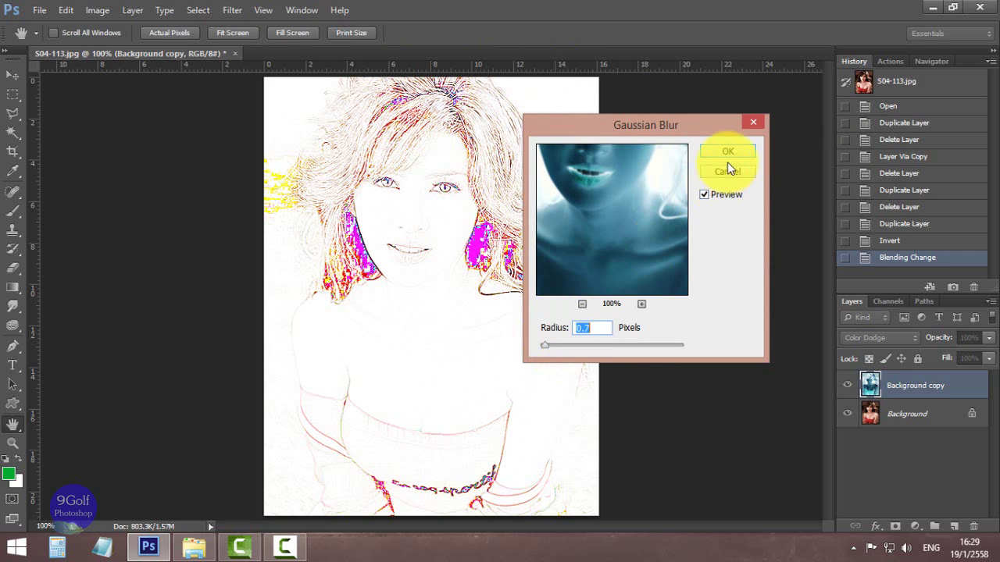
click(728, 153)
key(m)
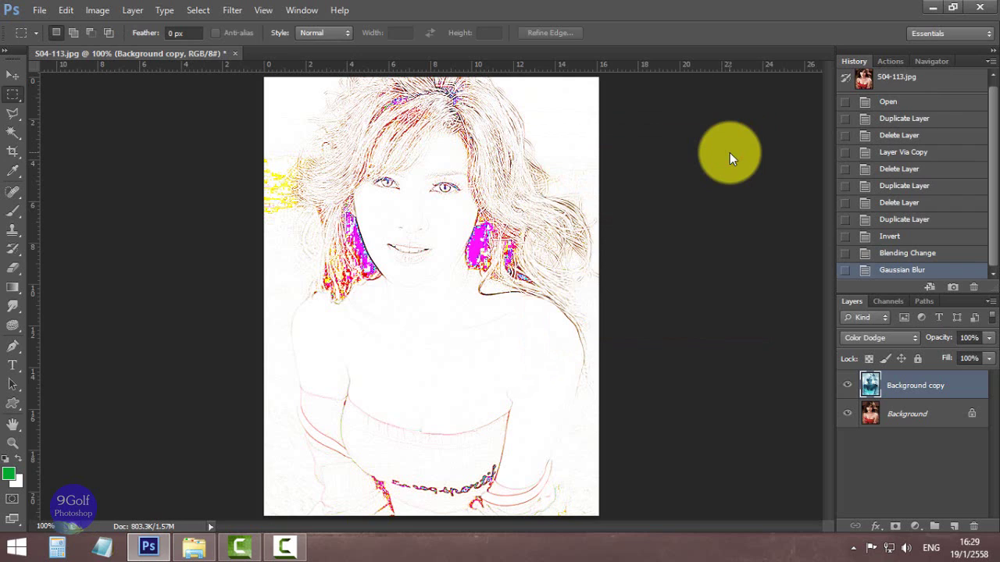
Step: Flatten the image, merging the Color Dodge copy into the Background layer
right_click(920, 389)
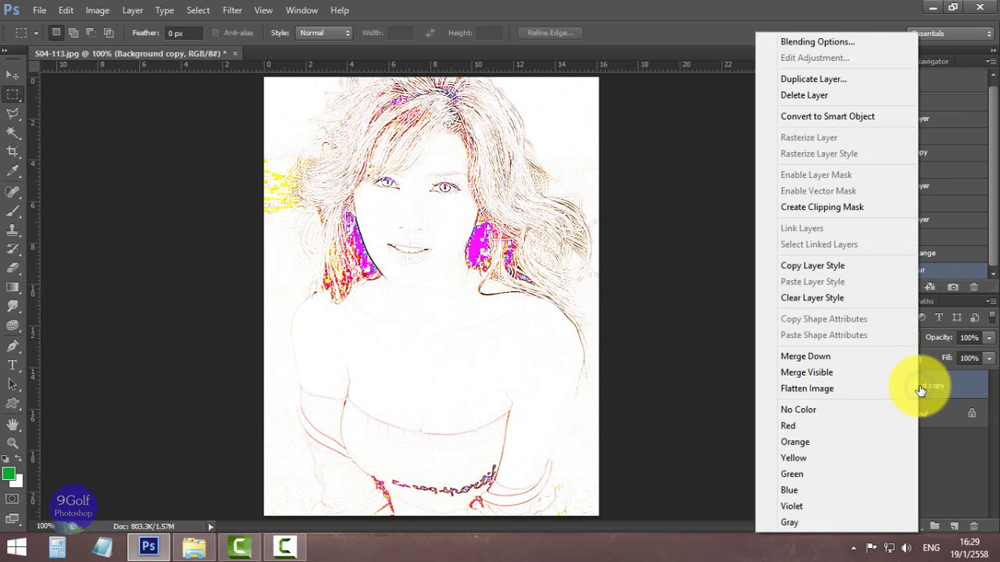
click(843, 388)
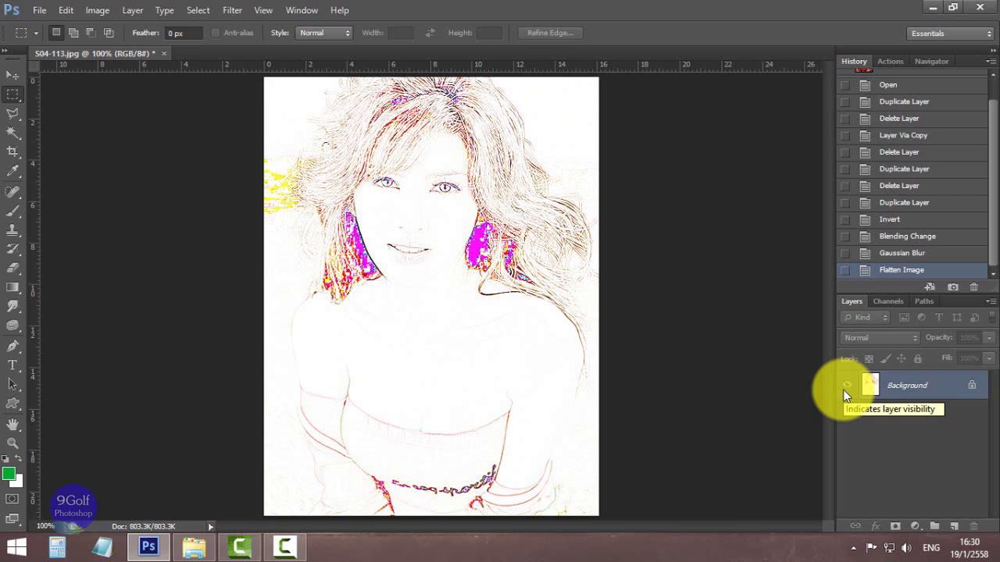
Step: Apply a Threshold adjustment at level 253 to the flattened sketch
click(103, 11)
mouse_move(119, 48)
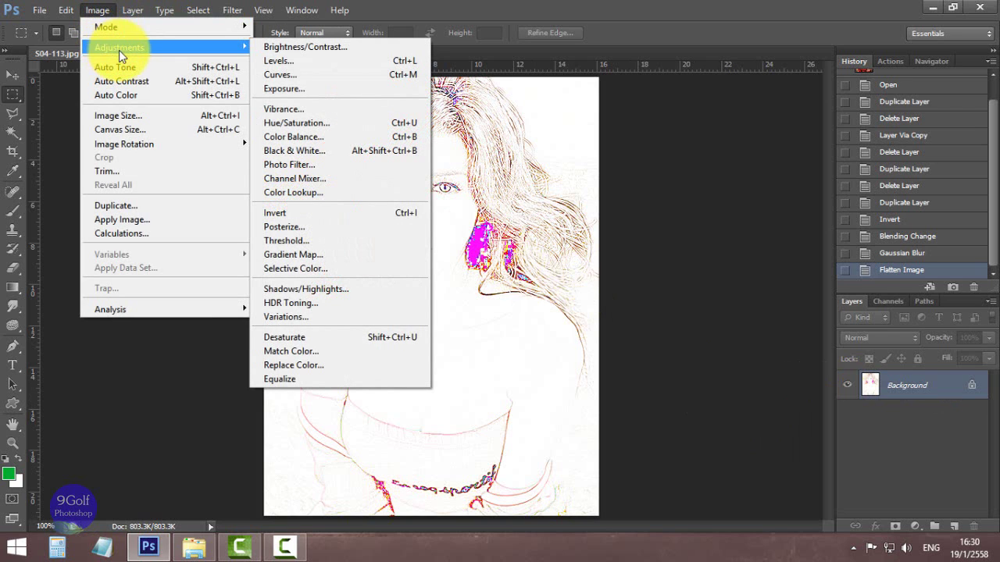
click(323, 242)
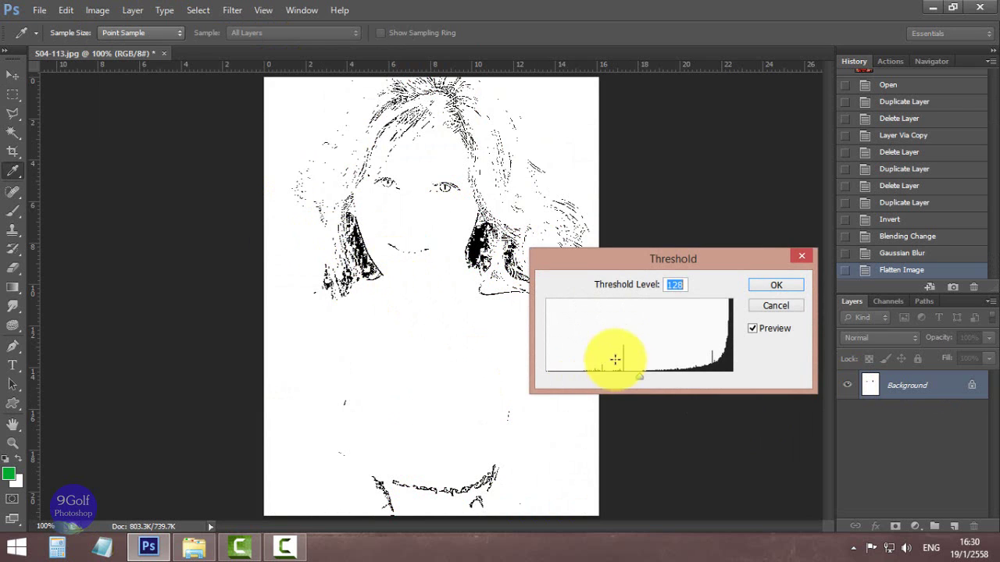
drag(639, 377, 730, 380)
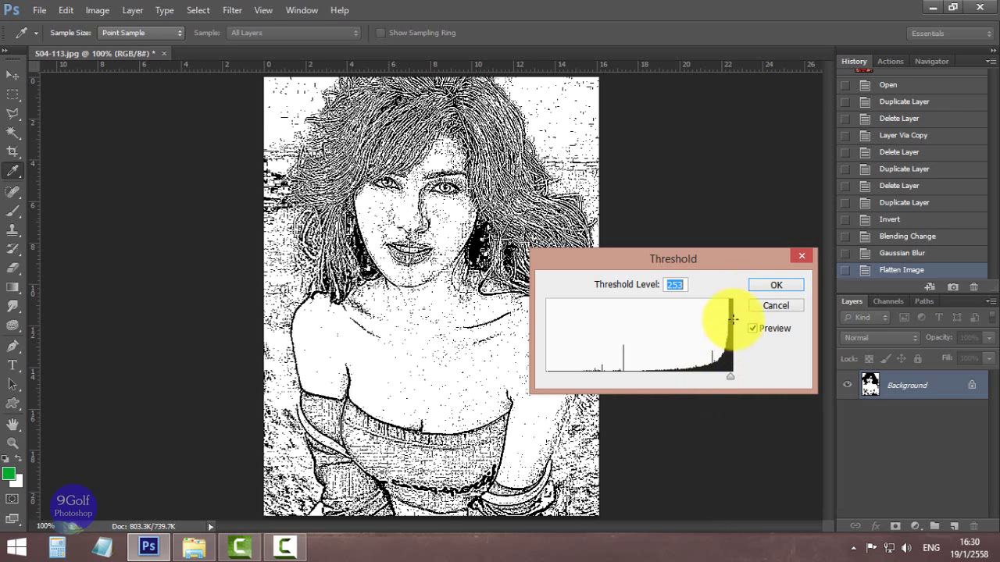
click(764, 283)
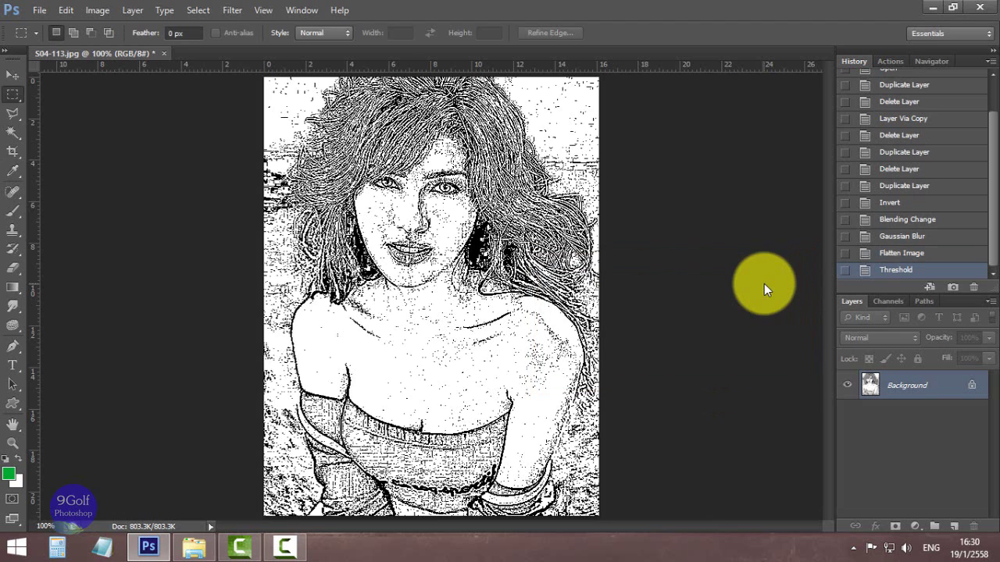
Step: Apply the plain Blur filter to soften the jagged black-and-white lines
click(235, 12)
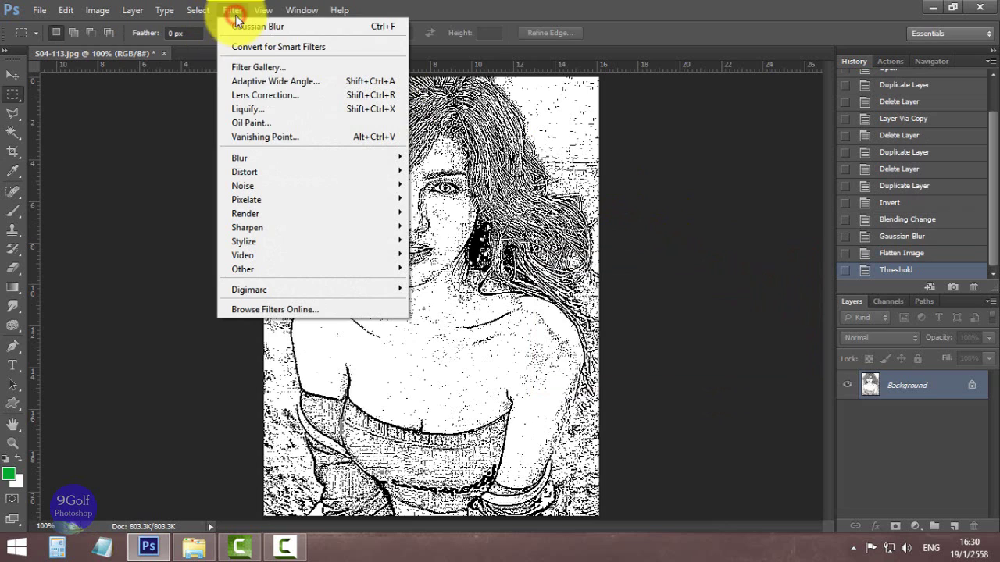
mouse_move(307, 171)
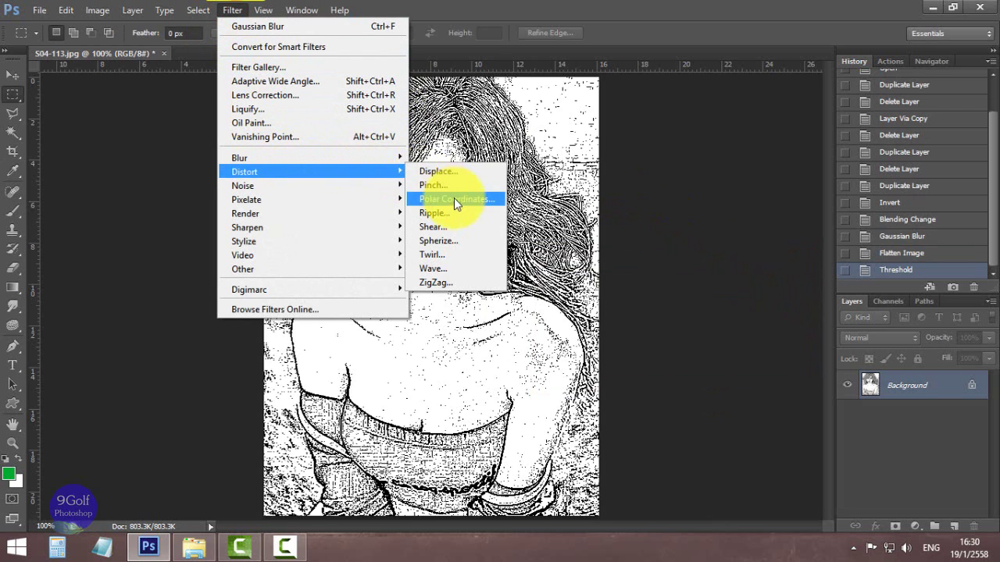
mouse_move(400, 158)
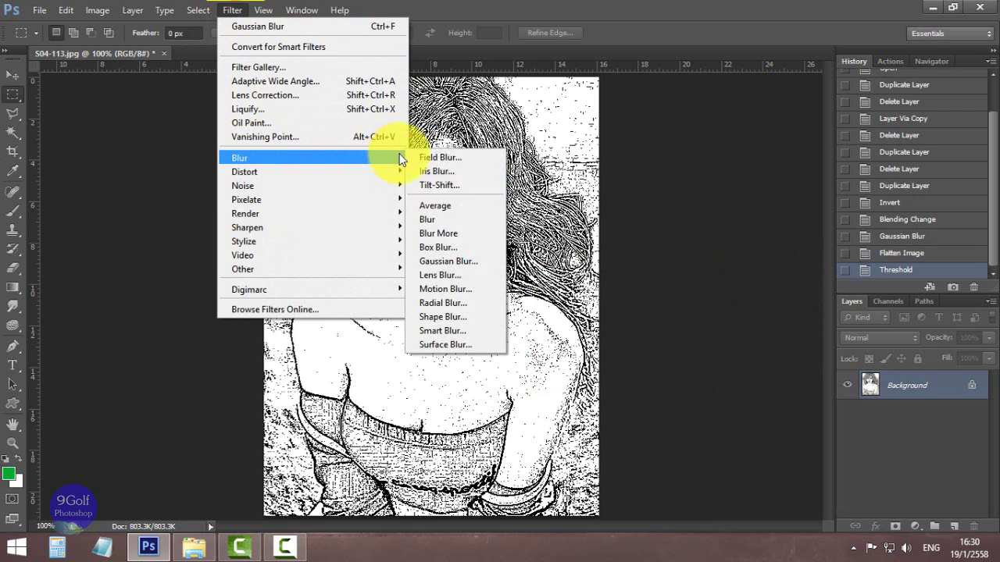
click(451, 219)
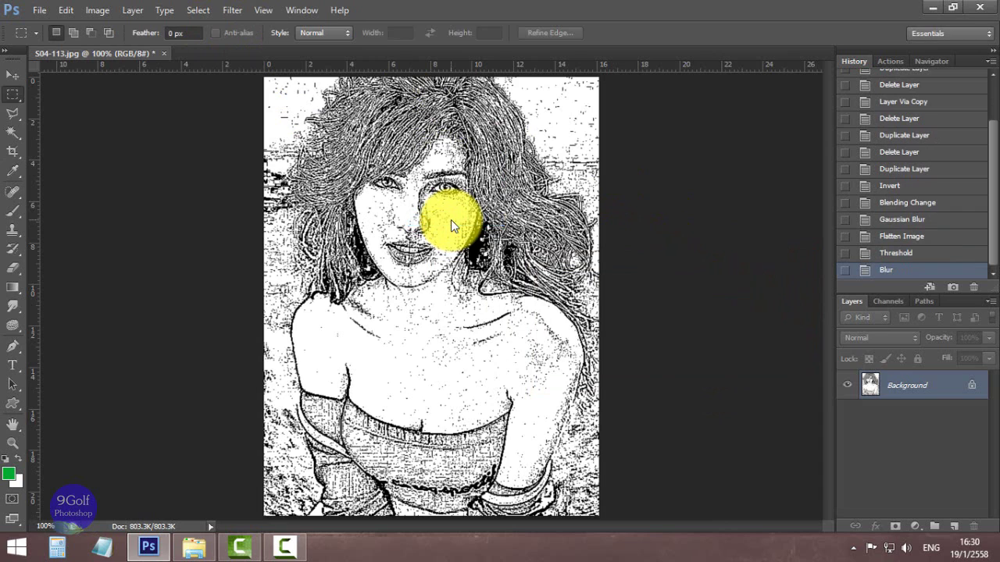